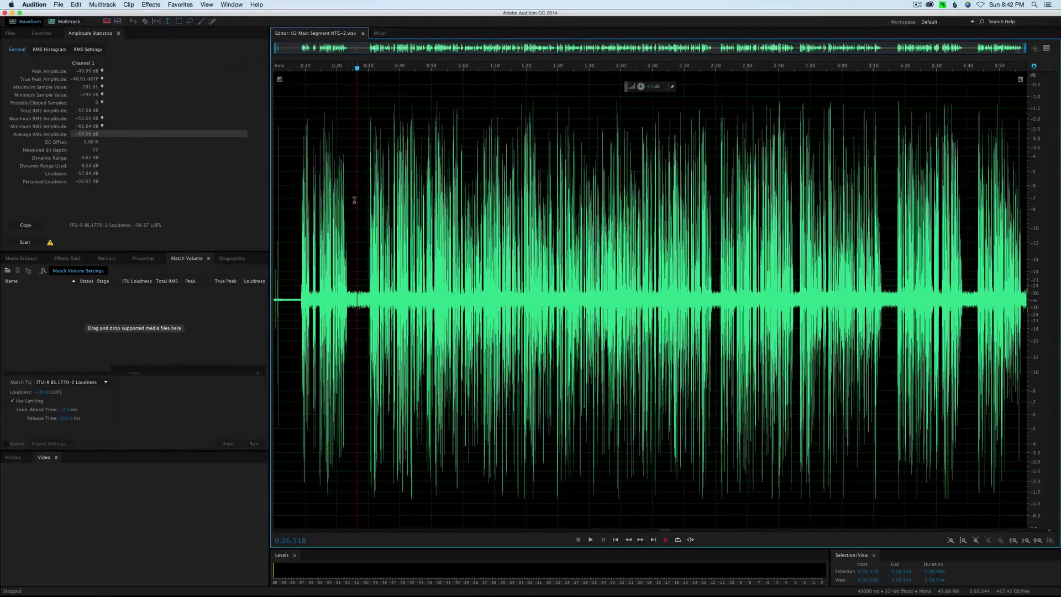
# Play the recording briefly, then move the playhead back to 0:26.
pyautogui.press('space')
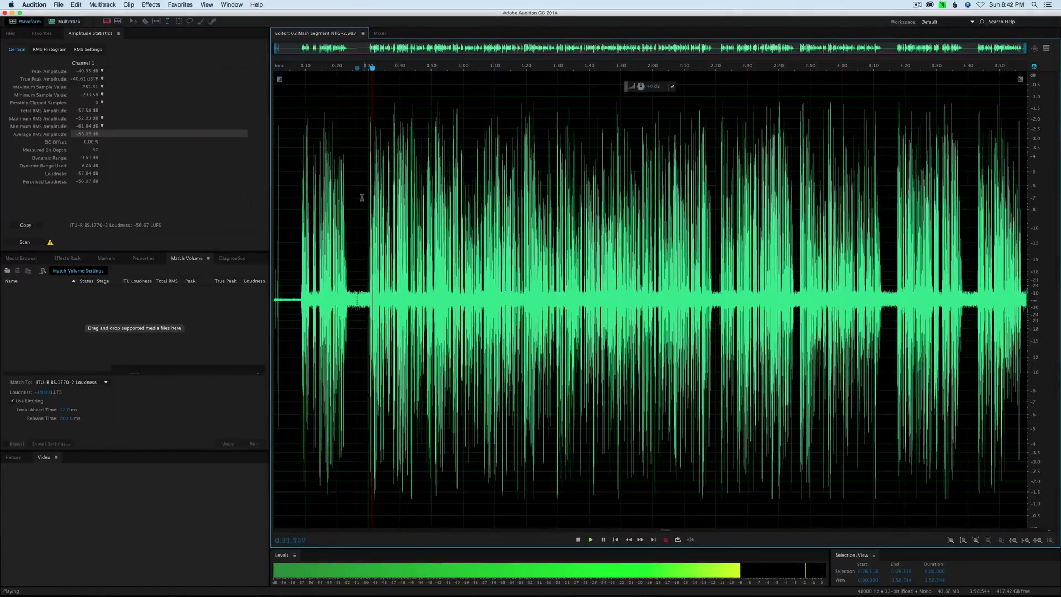
pyautogui.press('space')
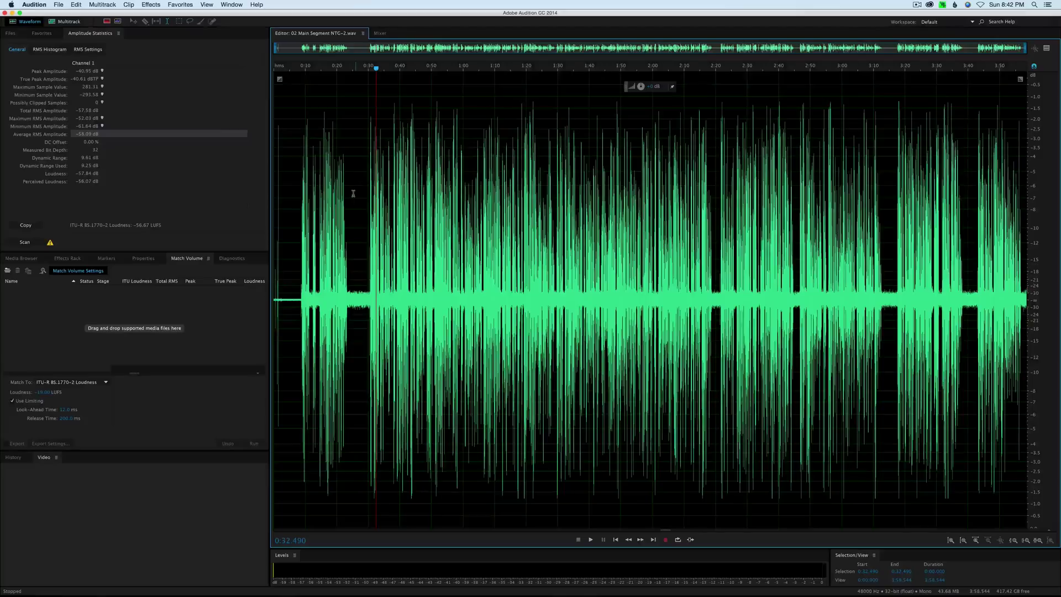
pyautogui.click(355, 193)
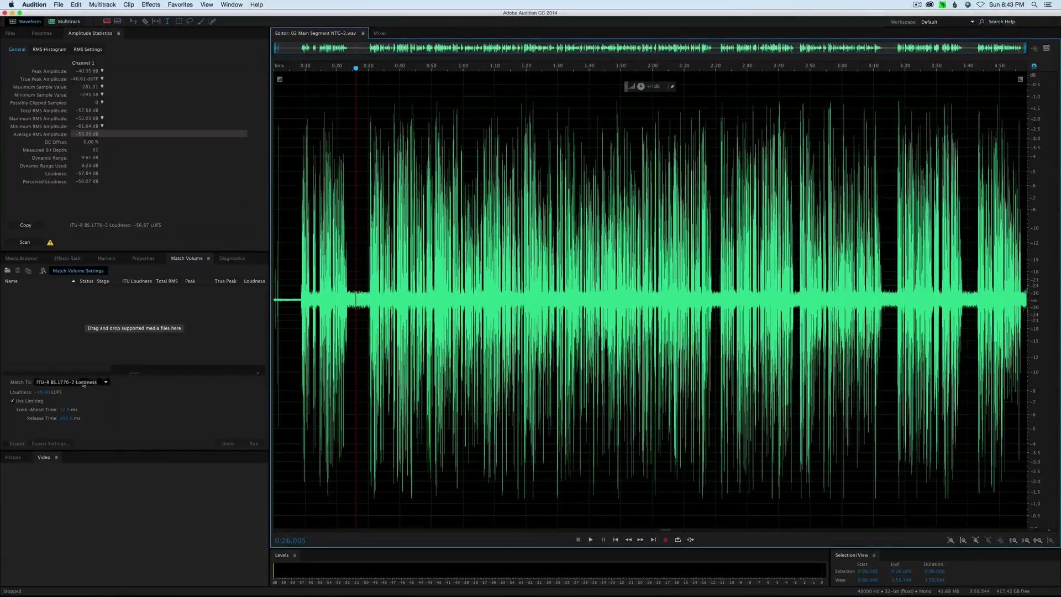
# Set the Match Volume loudness target to -19.00 LUFS and replay the dialogue from about 0:28.
pyautogui.moveTo(39, 394); pyautogui.dragTo(57, 393)
pyautogui.click(363, 232)
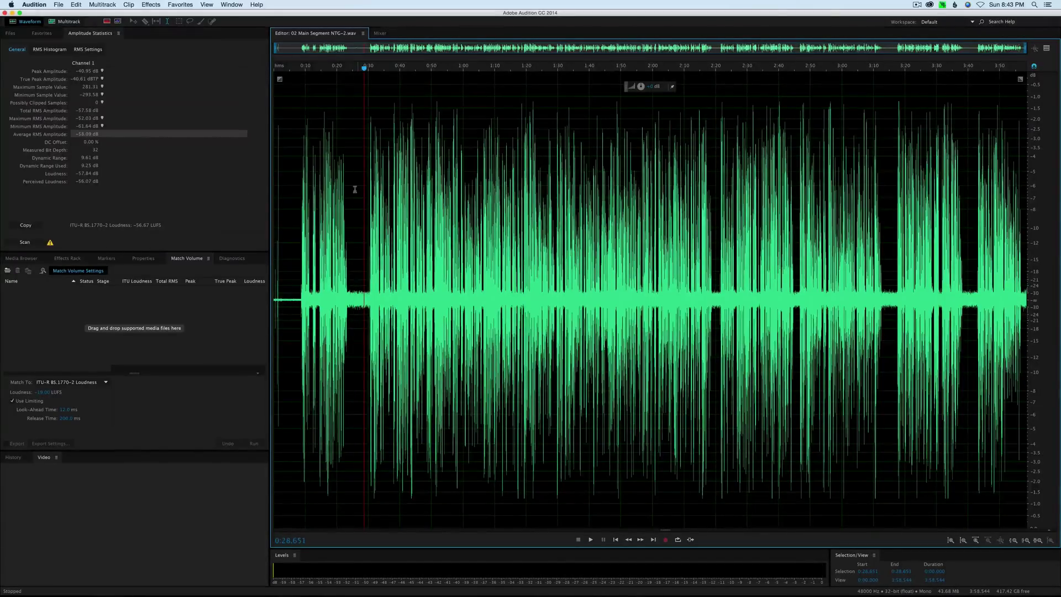
pyautogui.press('space')
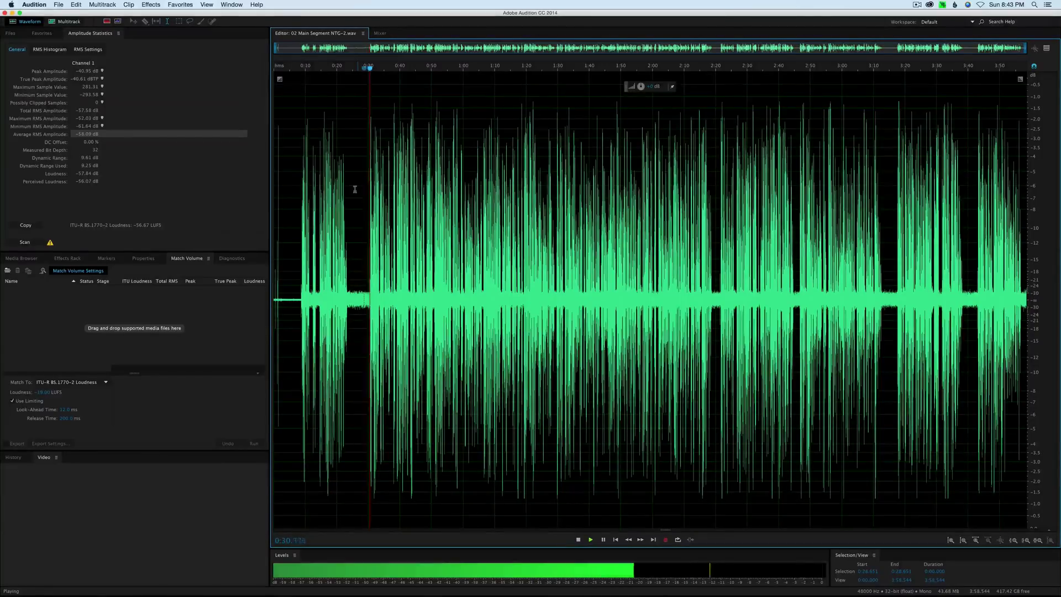
pyautogui.press('space')
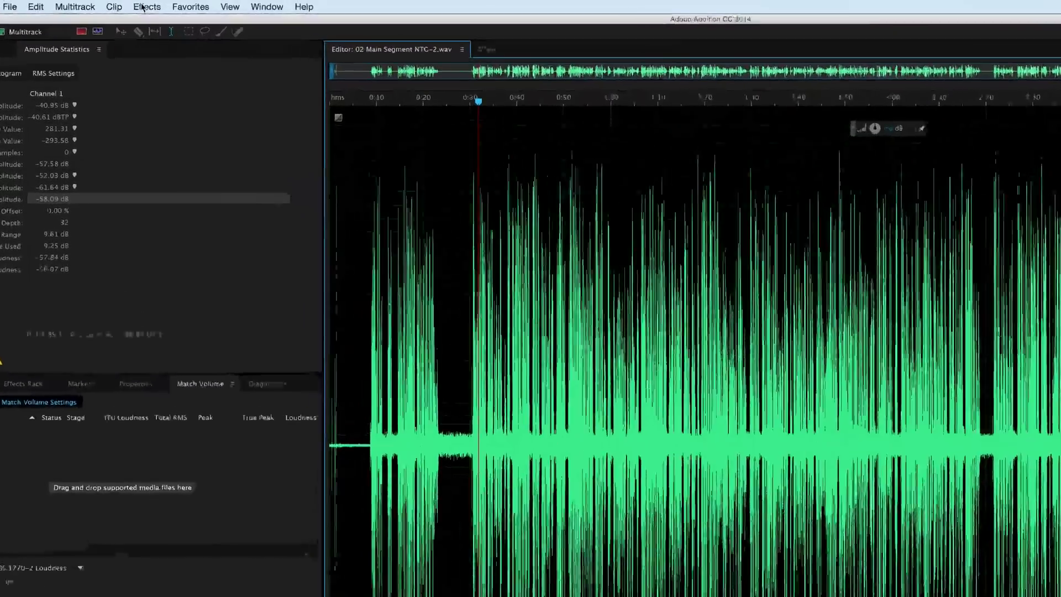
# Open Noise Reduction (process) and capture a noise print from the quiet 0:25–0:30 stretch.
pyautogui.click(150, 4)
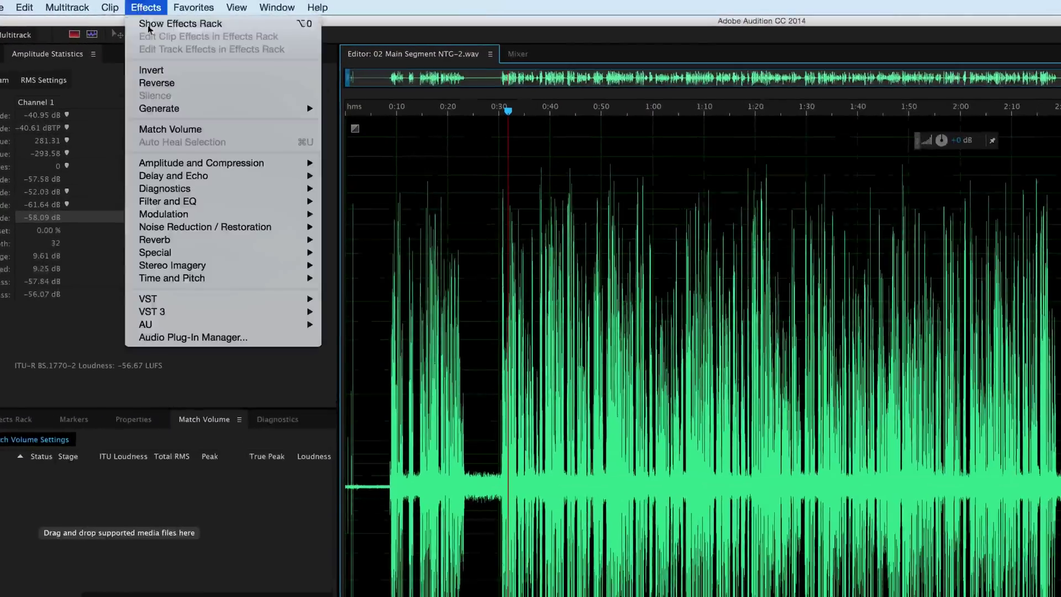
pyautogui.moveTo(189, 231)
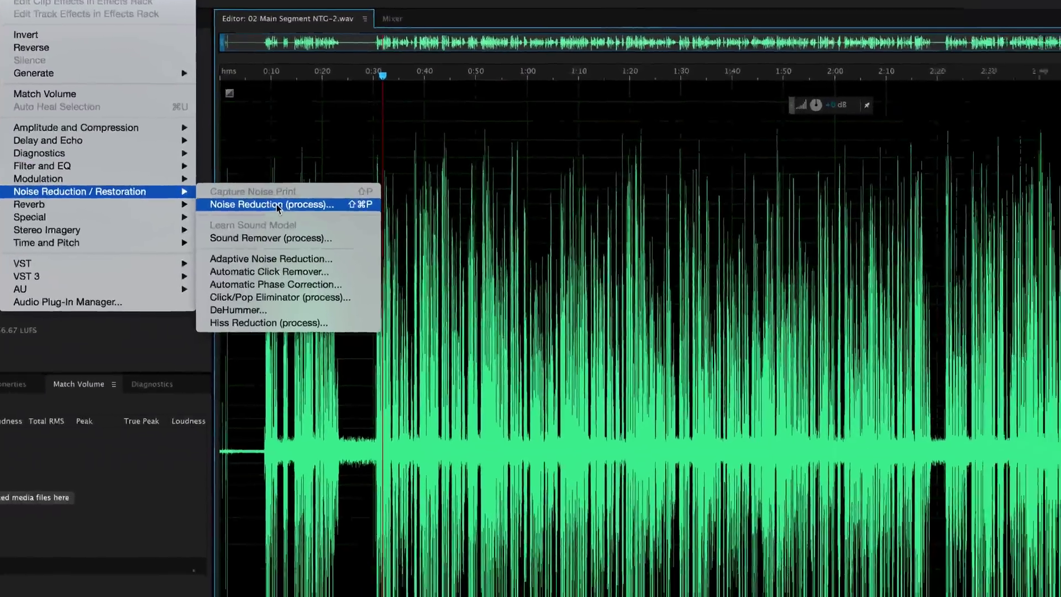
pyautogui.click(276, 204)
pyautogui.moveTo(880, 176); pyautogui.dragTo(903, 179)
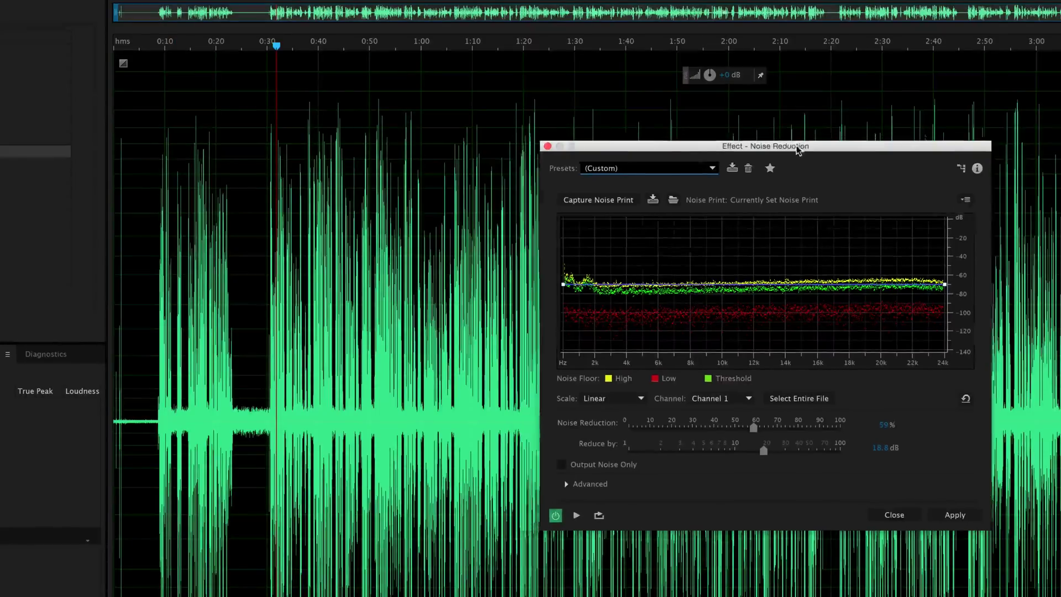
pyautogui.moveTo(798, 149); pyautogui.dragTo(804, 151)
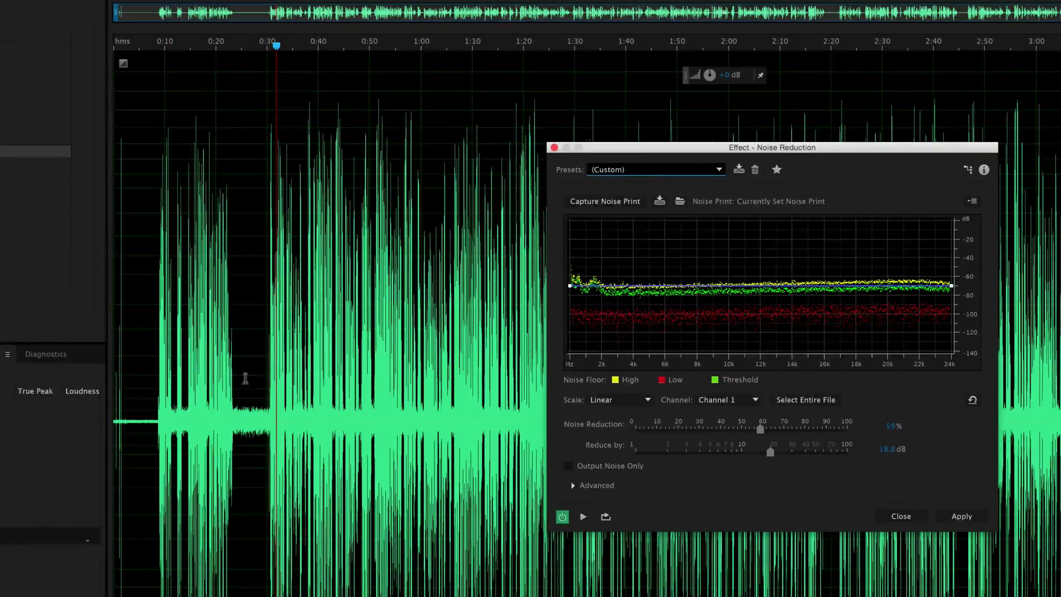
pyautogui.moveTo(237, 385); pyautogui.dragTo(257, 382)
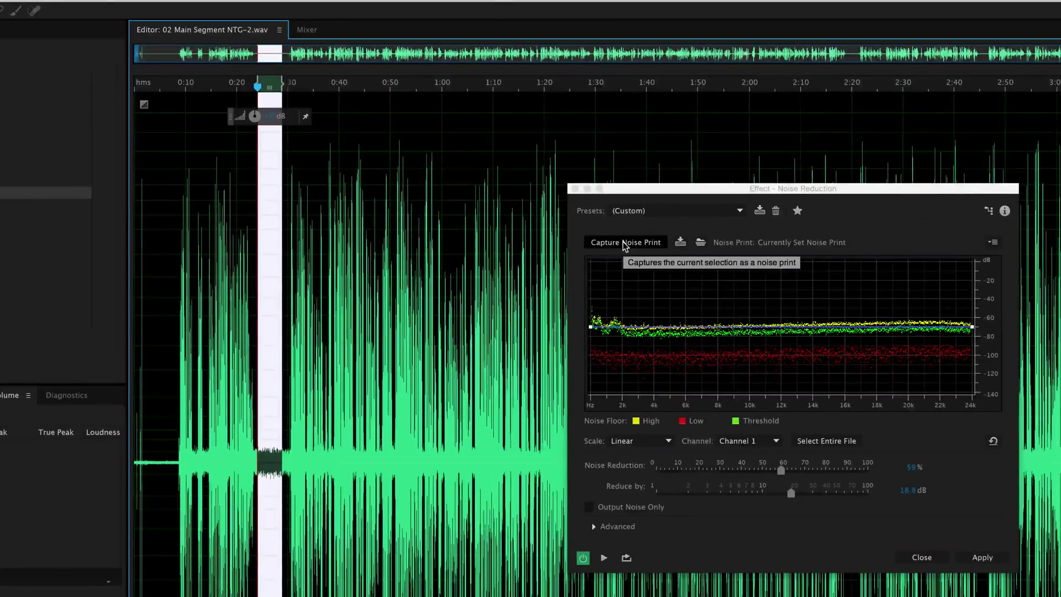
pyautogui.click(622, 241)
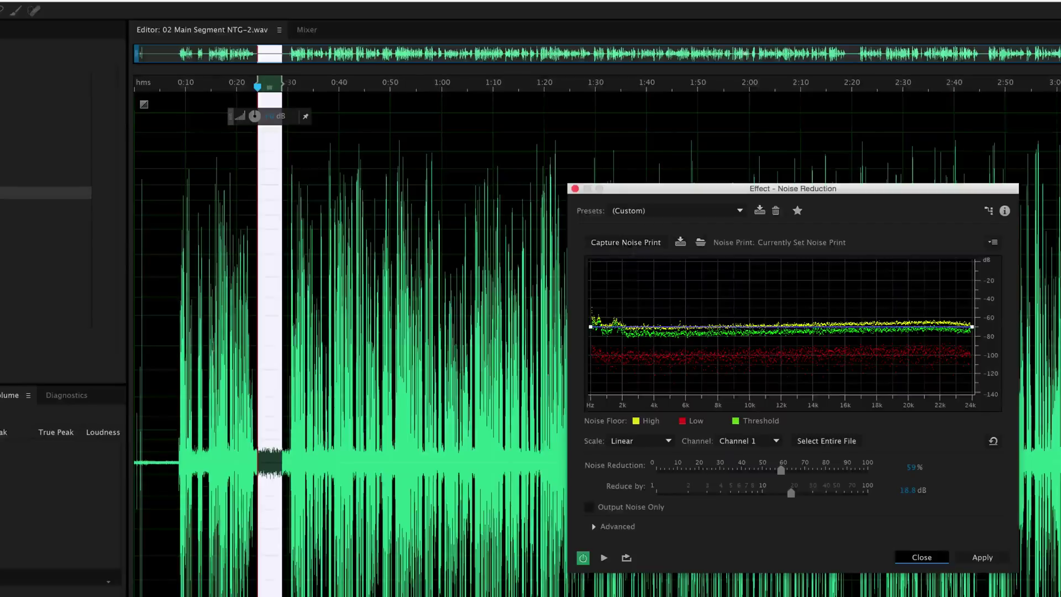
# Select the dialogue from 0:29 to 0:58 and set Noise Reduction to 100% with 18 dB reduction.
pyautogui.moveTo(170, 340); pyautogui.dragTo(544, 340)
pyautogui.click(270, 349)
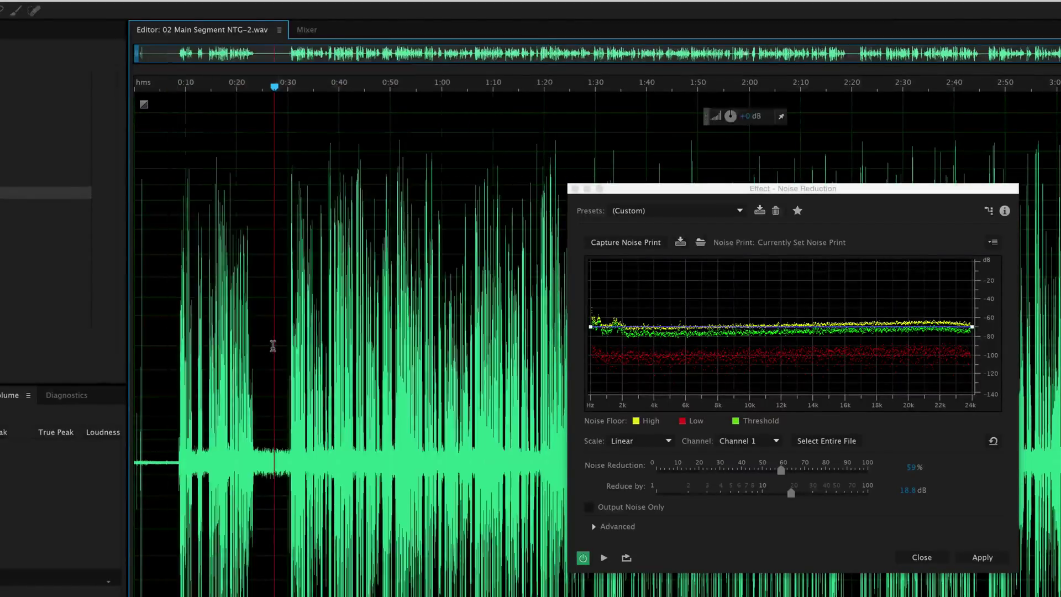
pyautogui.moveTo(277, 349); pyautogui.dragTo(421, 348)
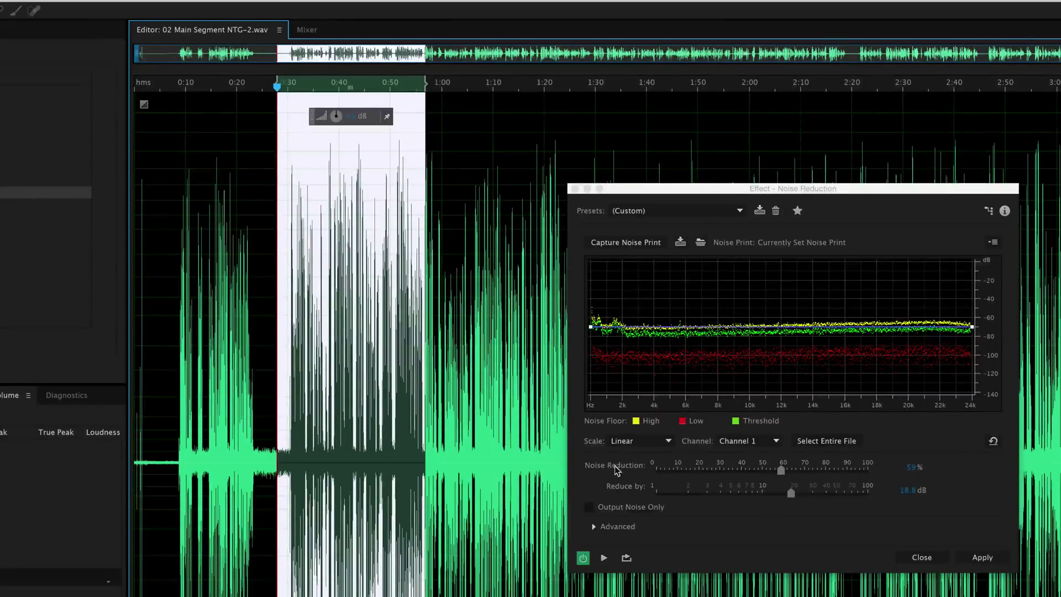
pyautogui.moveTo(781, 469)
pyautogui.mouseDown()
pyautogui.moveTo(872, 469)
pyautogui.moveTo(656, 465)
pyautogui.moveTo(870, 469)
pyautogui.mouseUp()
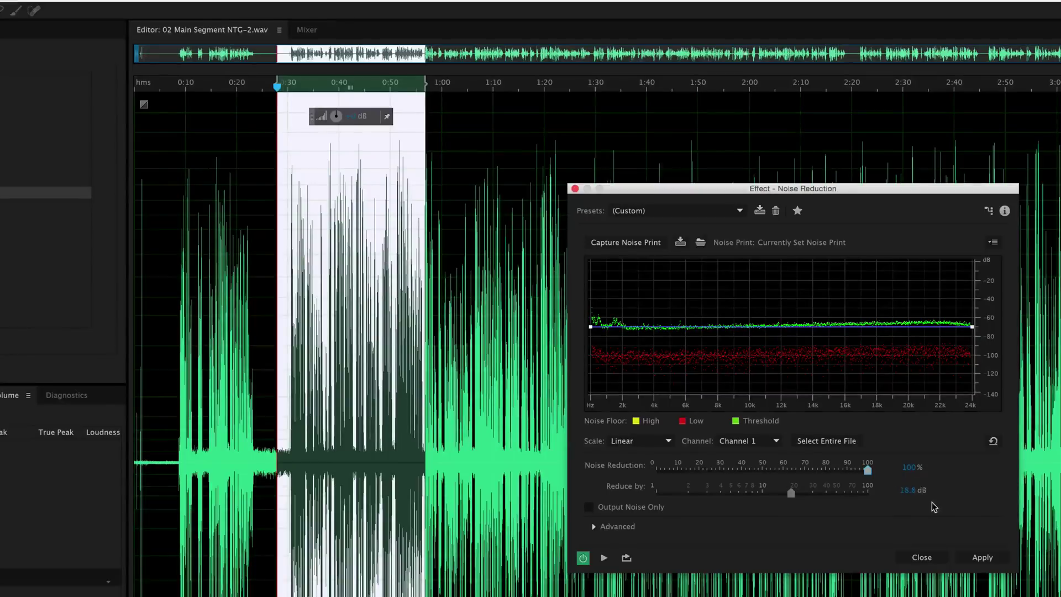
pyautogui.click(792, 493)
# Raise Reduce by to 20.1 dB and preview the selection while lowering Noise Reduction to 77%.
pyautogui.moveTo(791, 491); pyautogui.dragTo(795, 493)
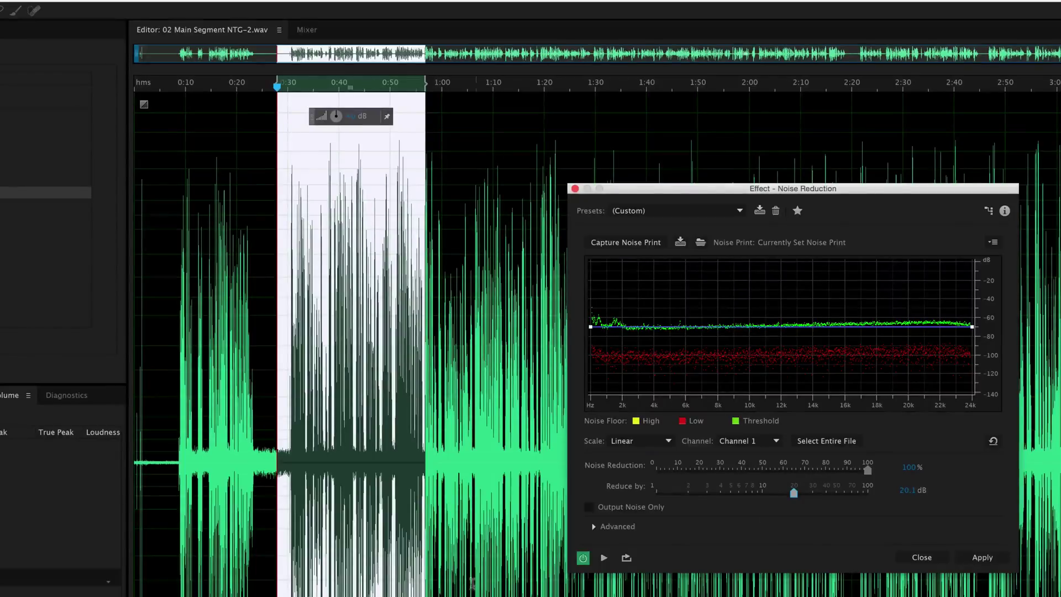
pyautogui.click(604, 559)
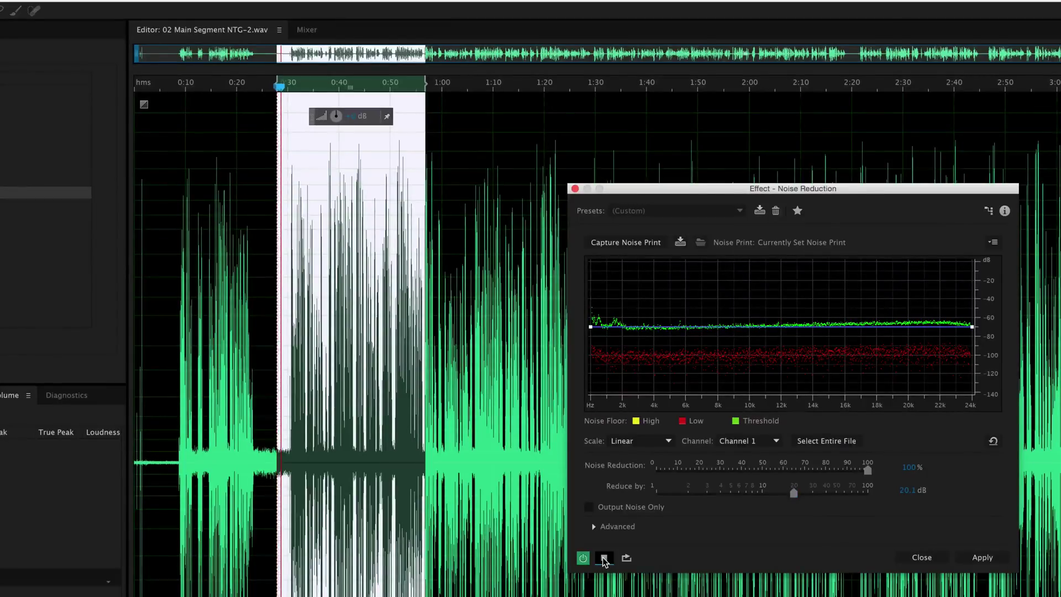
pyautogui.click(604, 558)
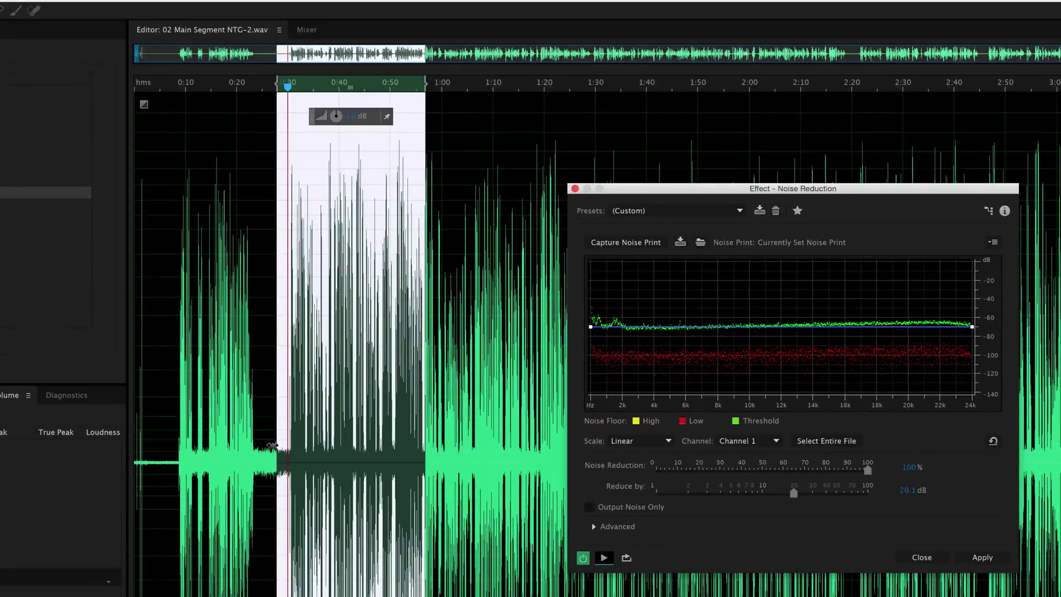
pyautogui.click(604, 559)
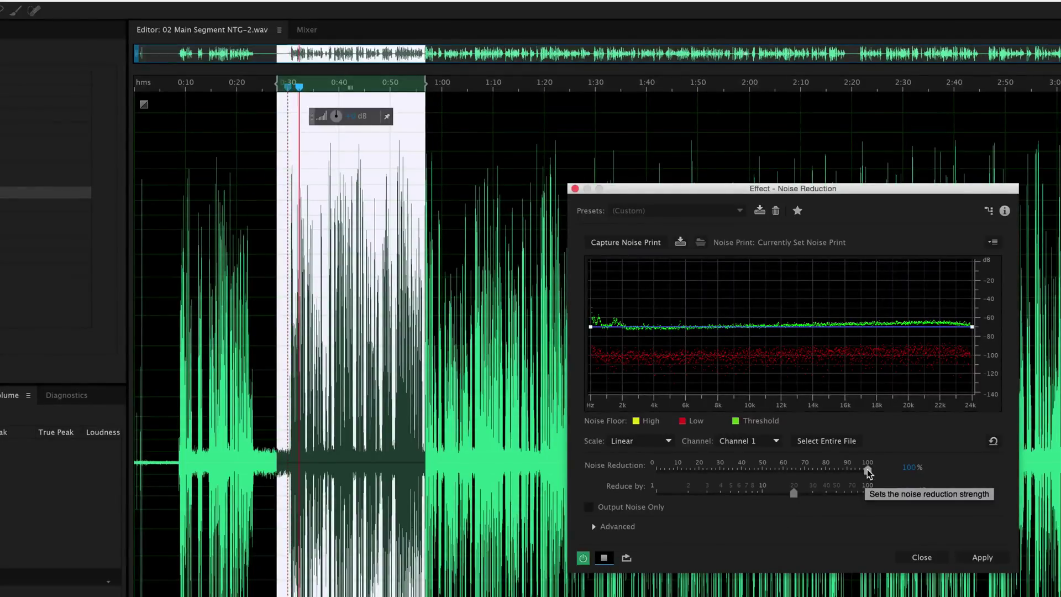
pyautogui.moveTo(868, 471); pyautogui.dragTo(821, 474)
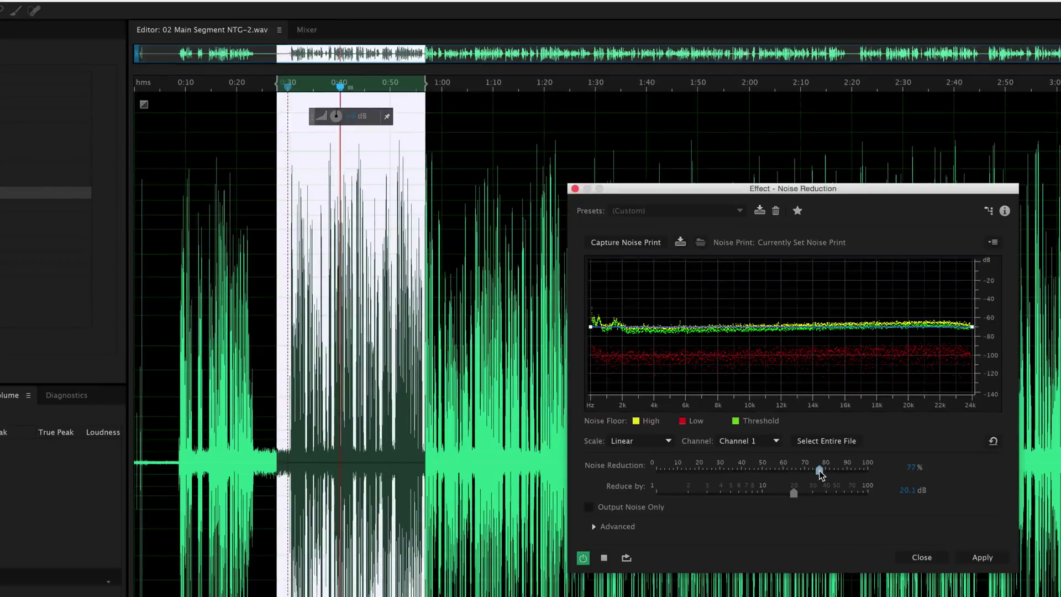
pyautogui.click(605, 559)
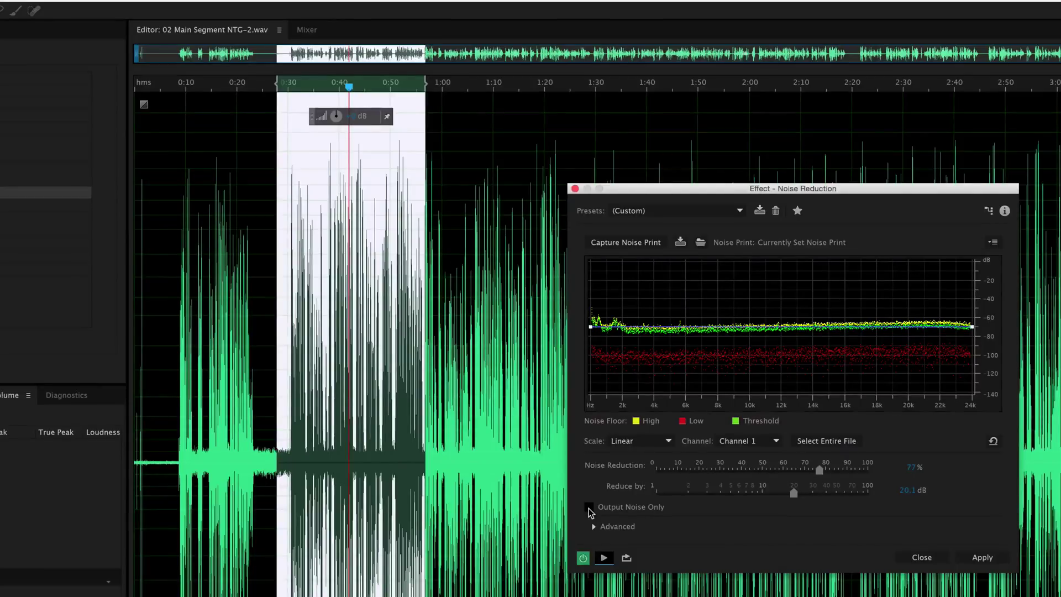
pyautogui.click(589, 508)
pyautogui.click(604, 559)
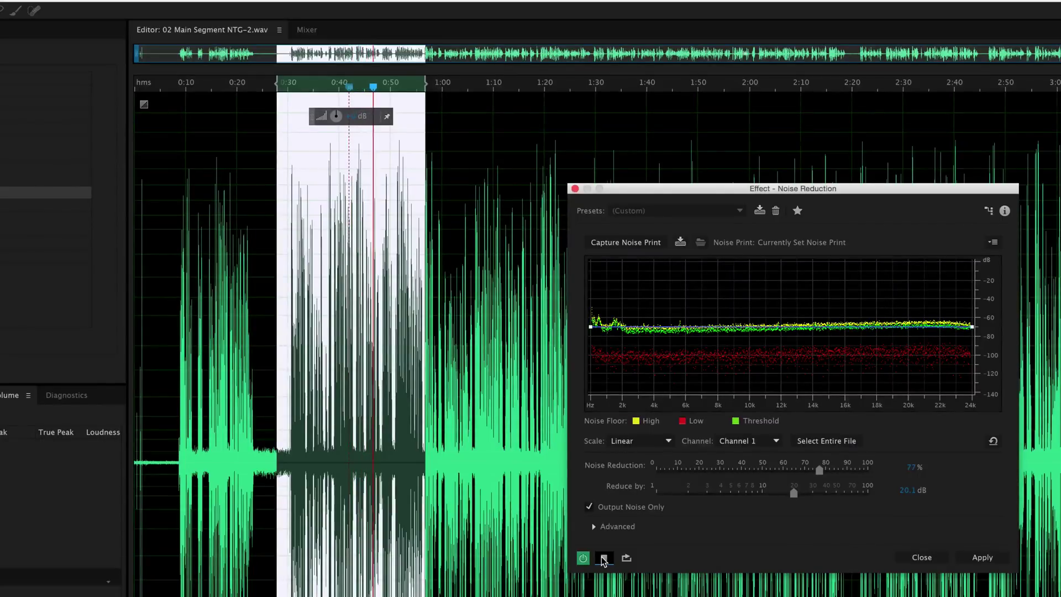
pyautogui.click(603, 559)
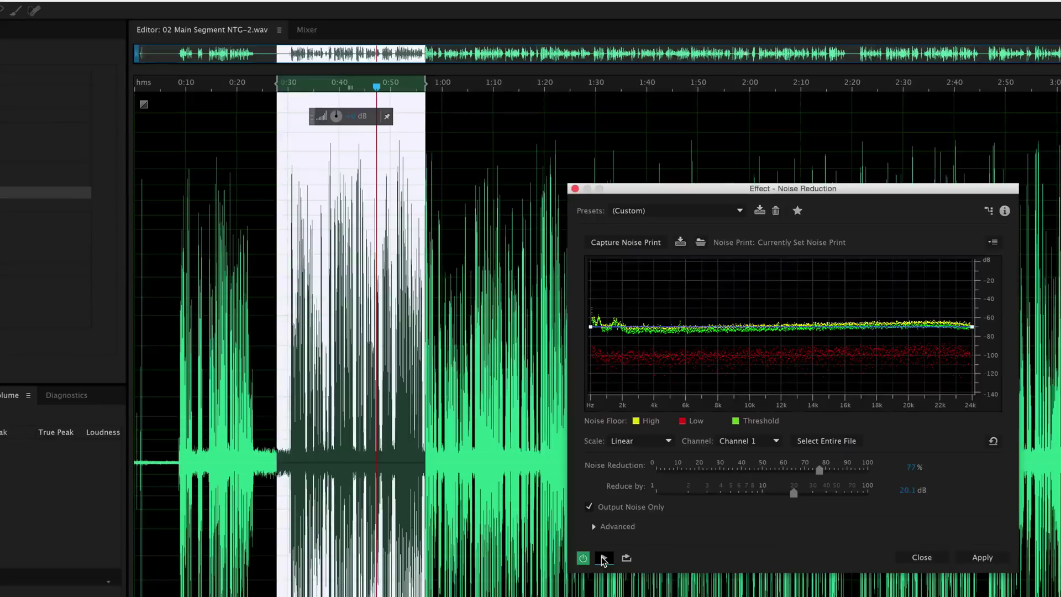
pyautogui.click(589, 507)
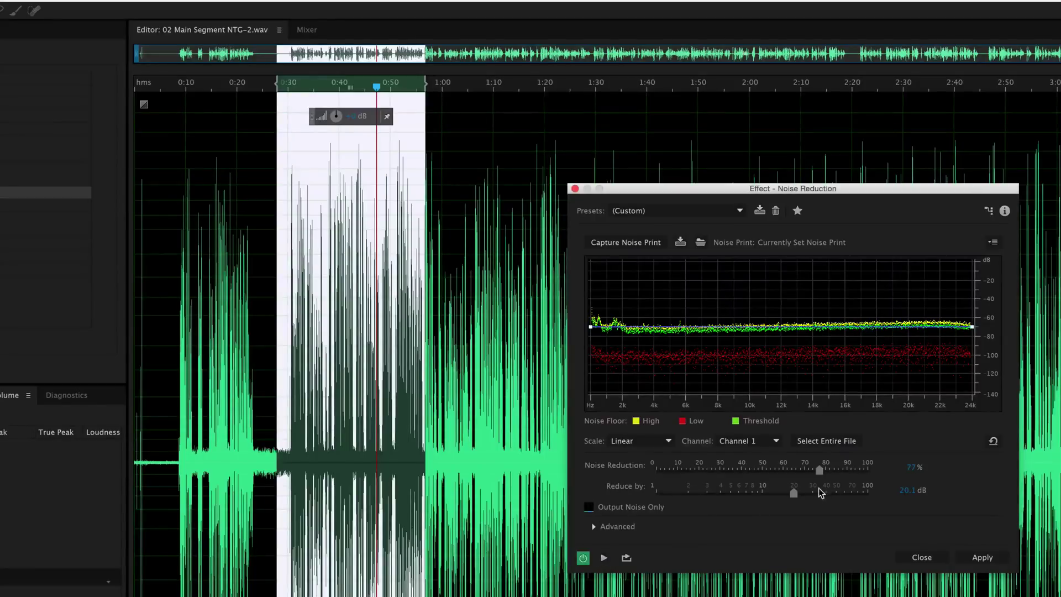
# Preview the noise-reduced selection, then bypass the effect and preview the original for comparison.
pyautogui.click(604, 560)
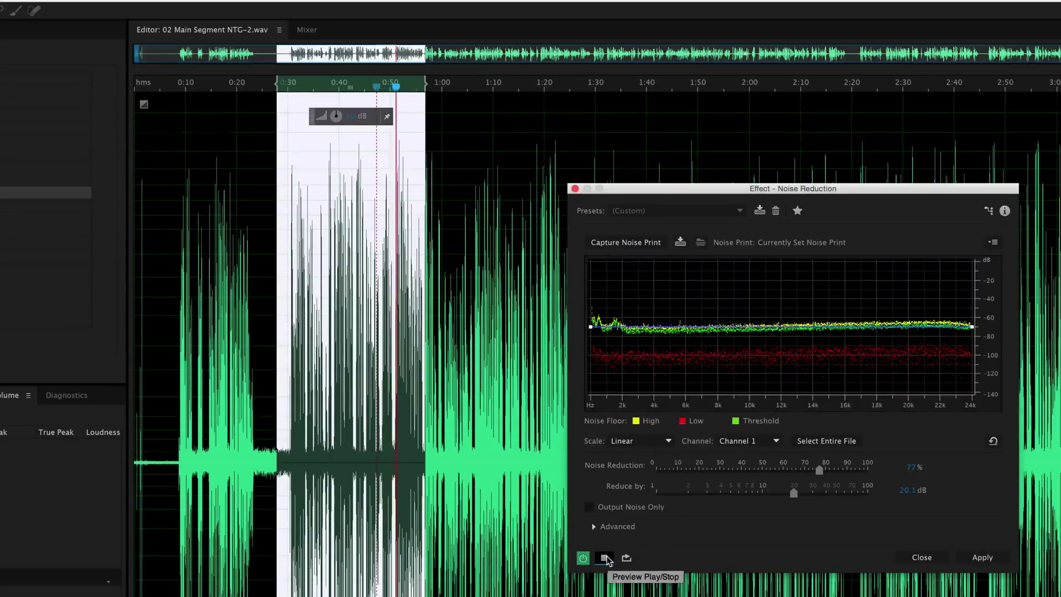
pyautogui.click(606, 559)
pyautogui.click(580, 560)
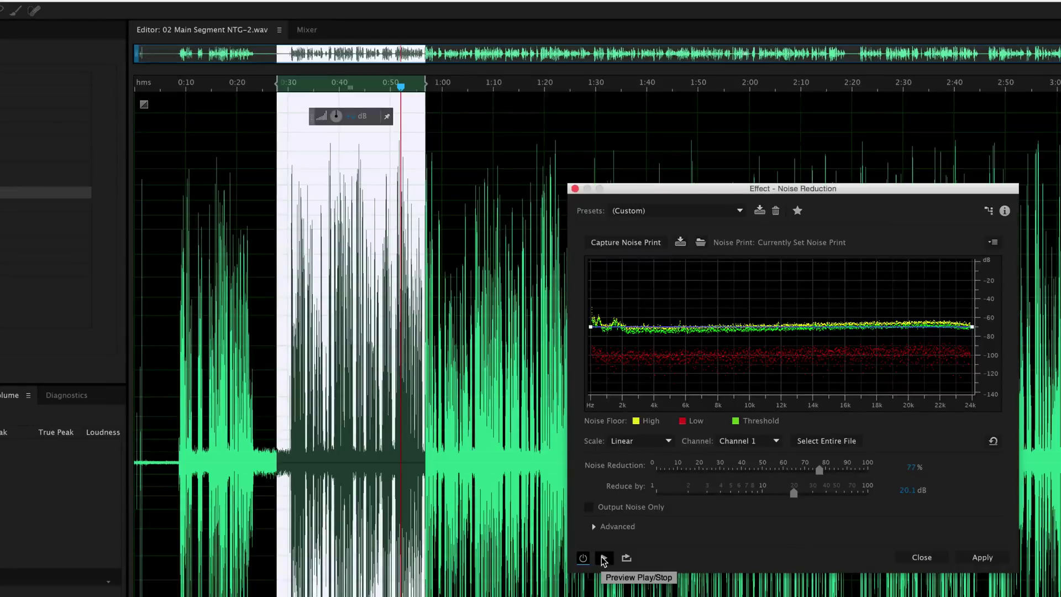
pyautogui.click(604, 559)
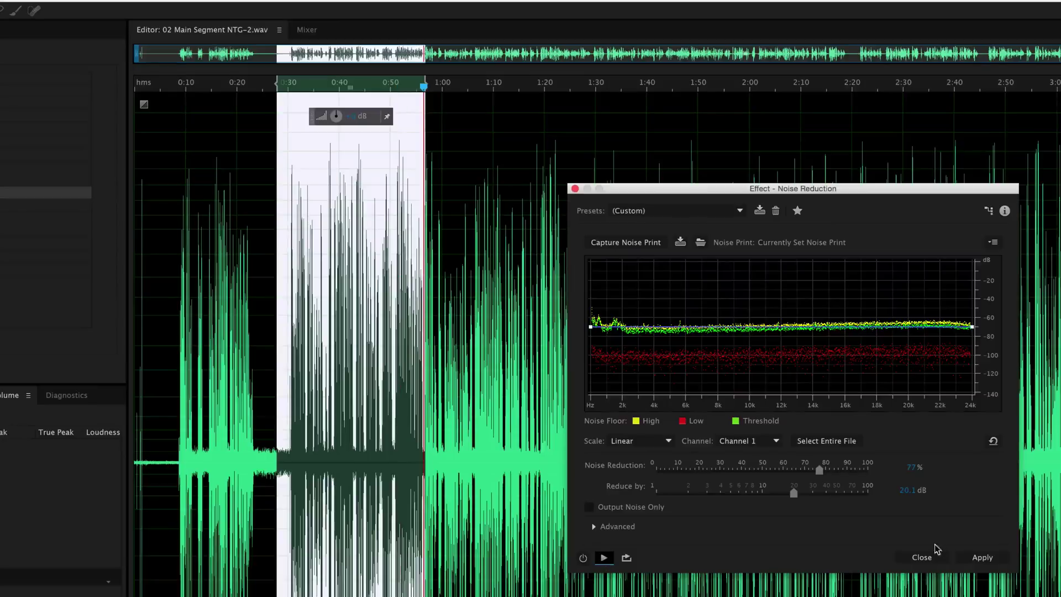
# Select the whole file with Cmd+A, apply Noise Reduction at 77% and 20.1 dB, and check the 0:24–0:30 gap.
pyautogui.click(200, 392)
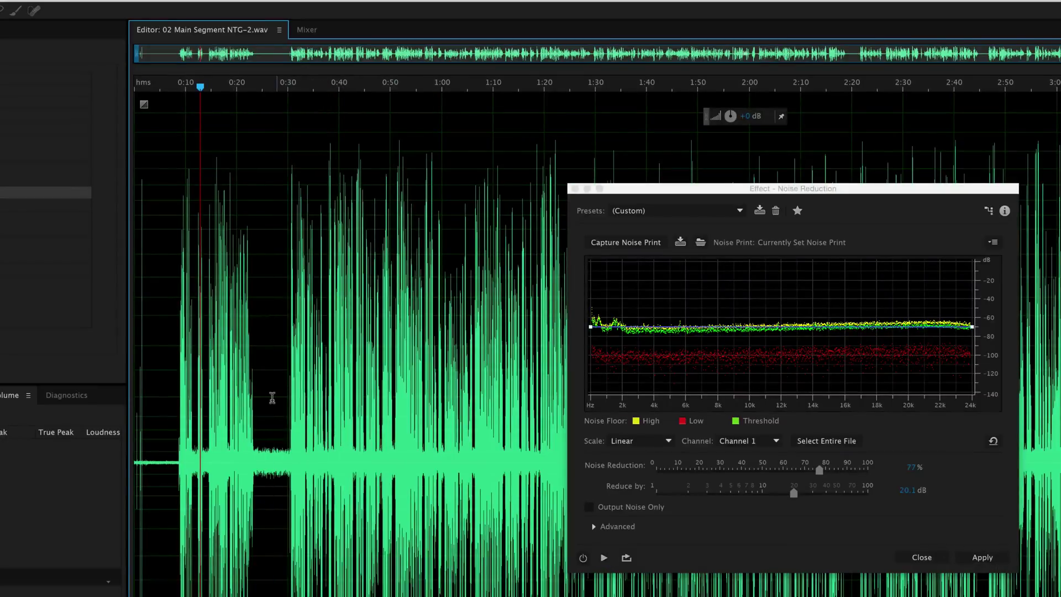
pyautogui.press('super+a')
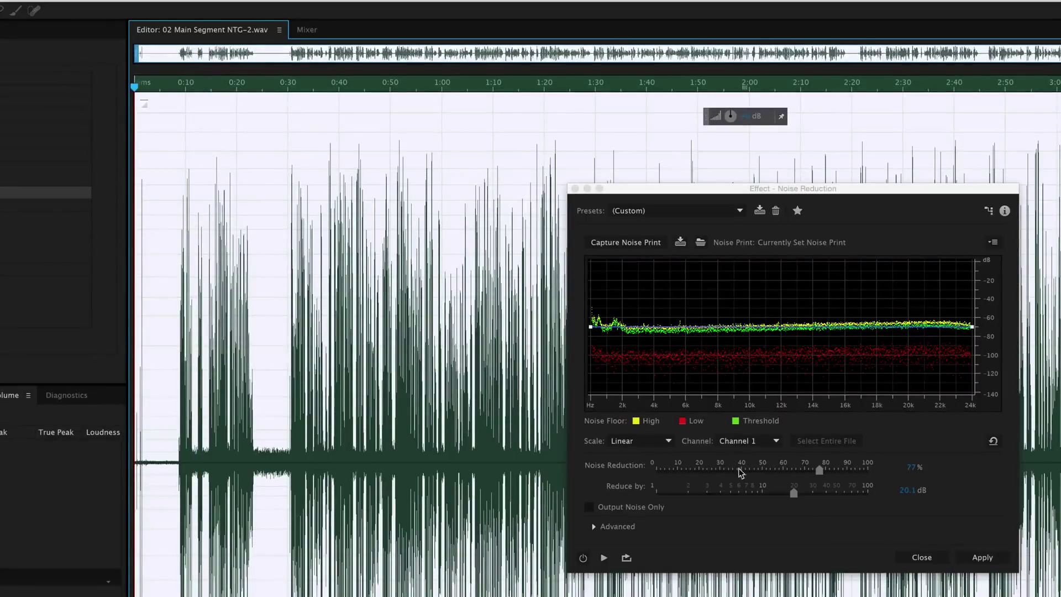
pyautogui.click(981, 557)
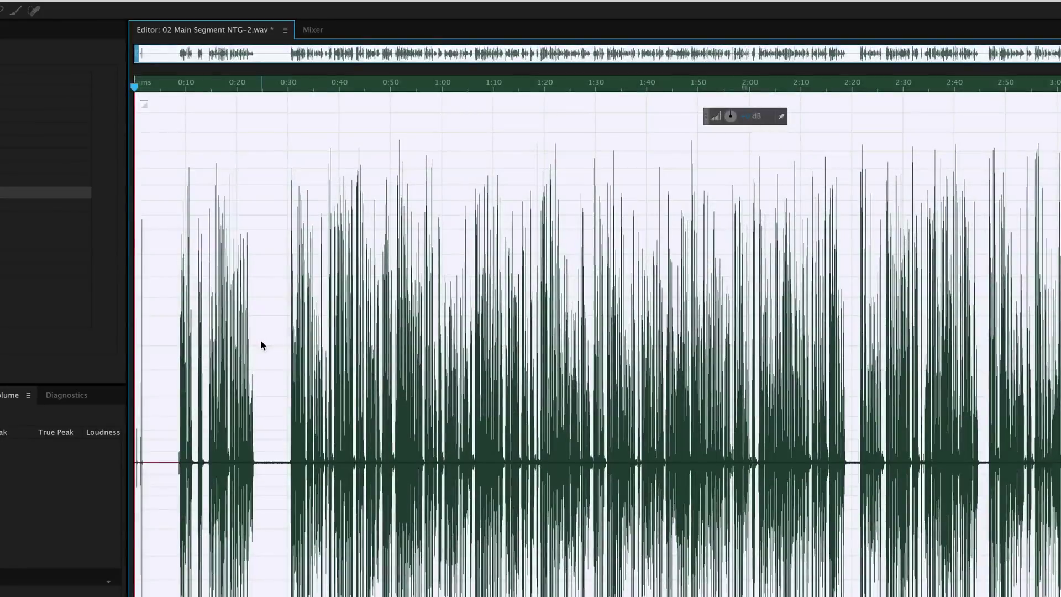
pyautogui.click(257, 339)
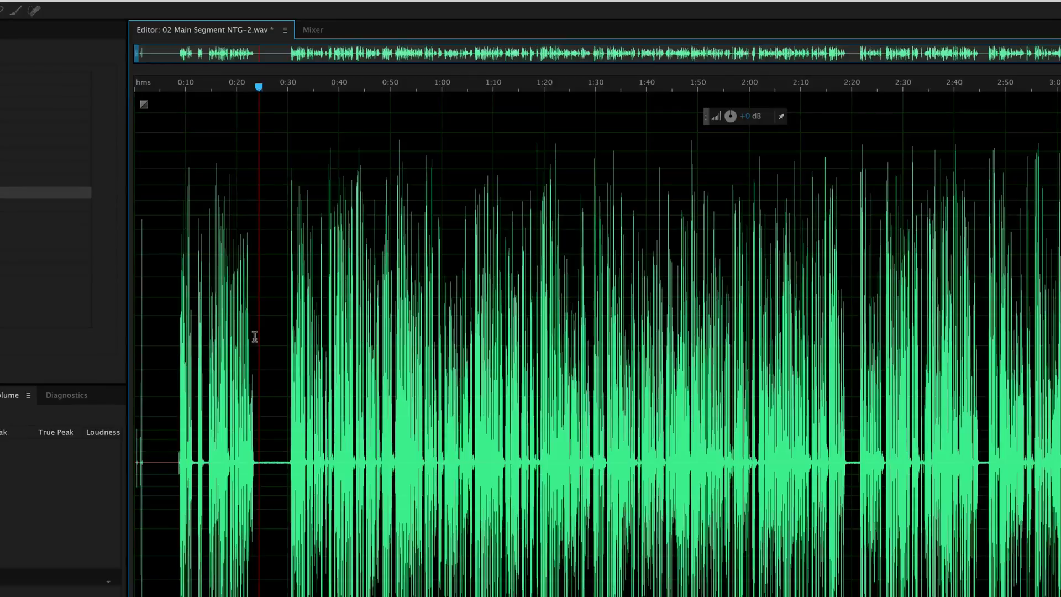
pyautogui.moveTo(257, 337); pyautogui.dragTo(281, 334)
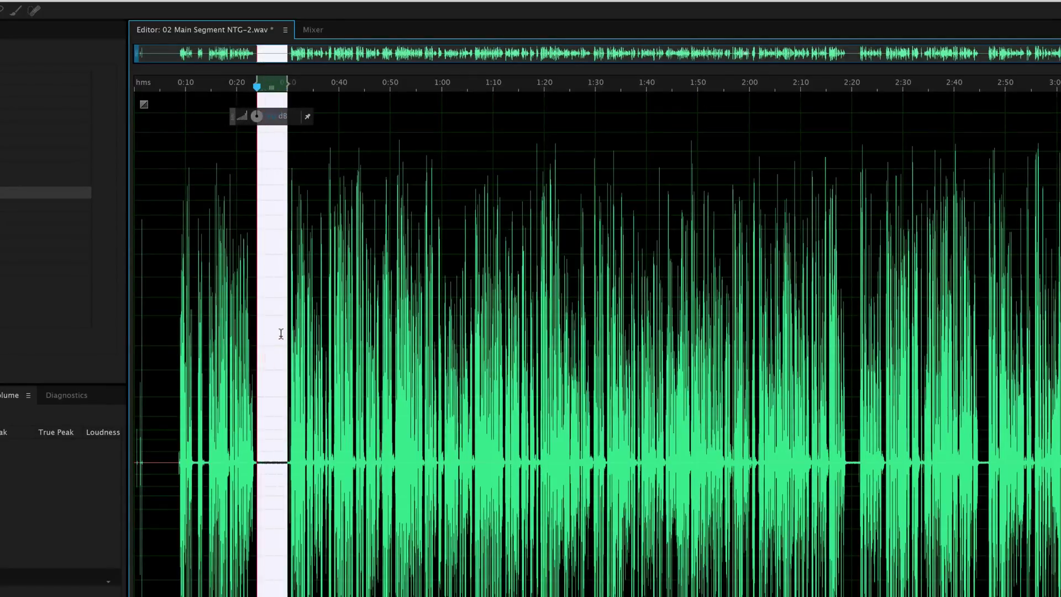
pyautogui.click(260, 332)
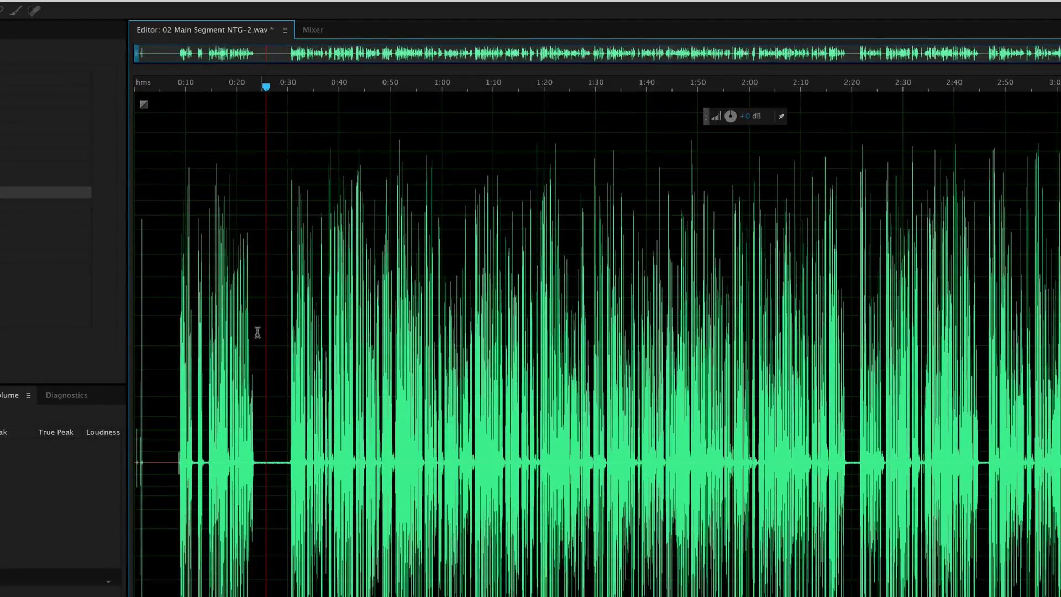
# Scan a silent gap's amplitude statistics, reading -64.13 dB average RMS and -63.35 LUFS.
pyautogui.moveTo(258, 332); pyautogui.dragTo(281, 330)
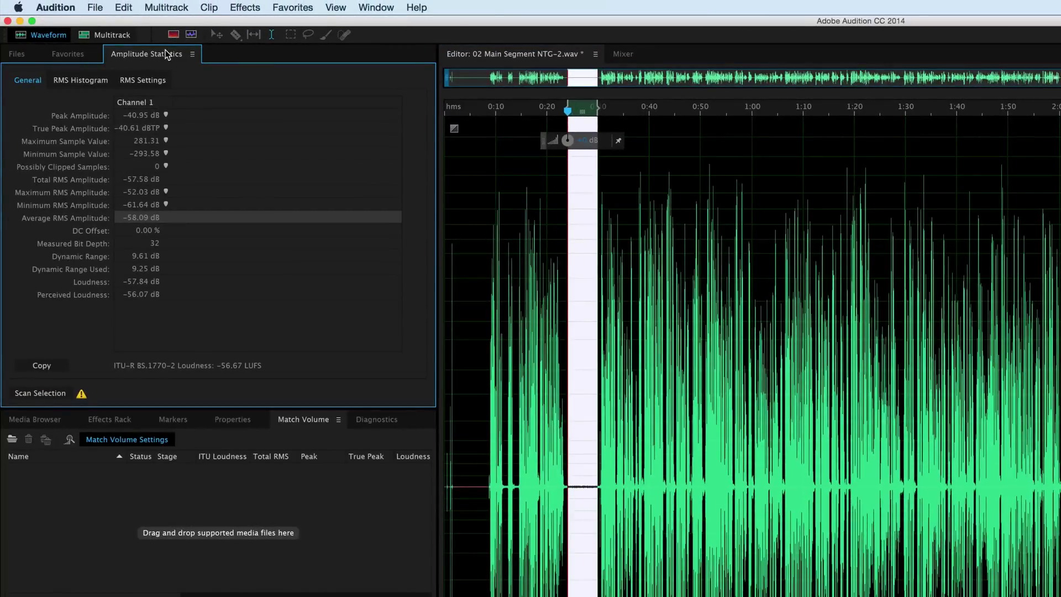
pyautogui.click(375, 8)
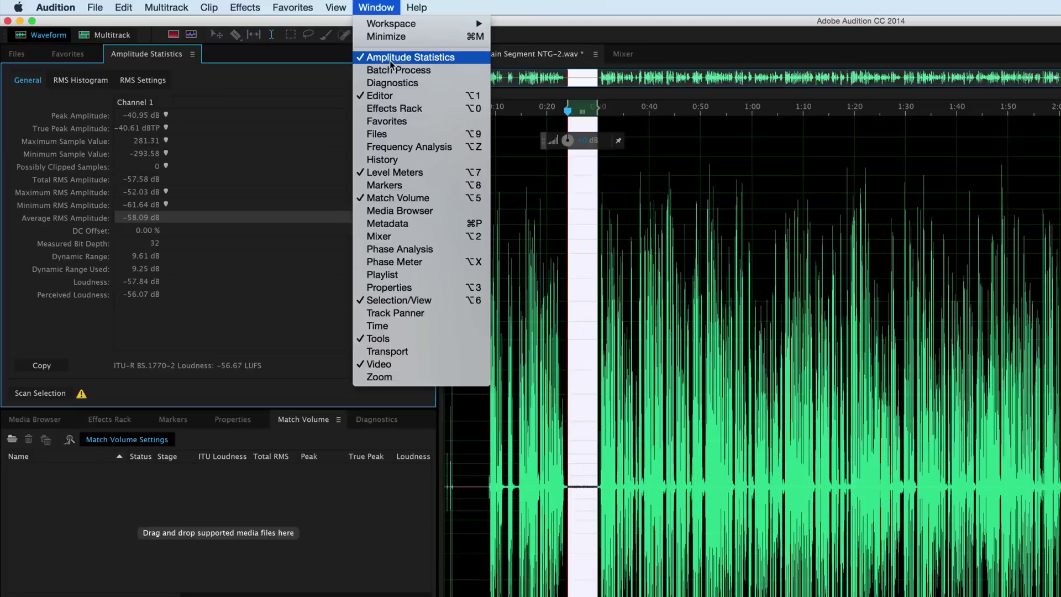
pyautogui.click(385, 10)
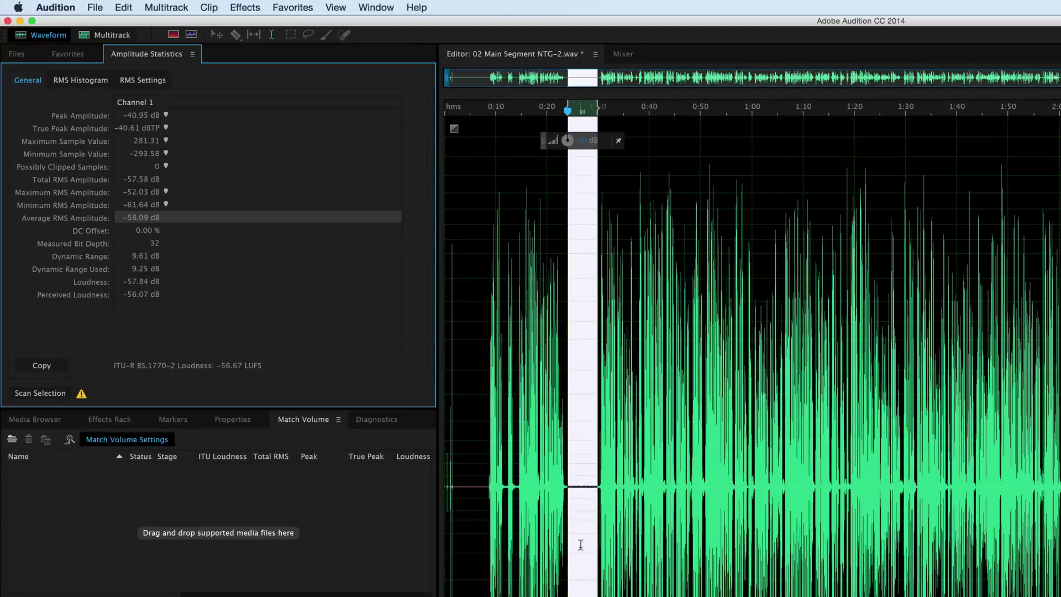
pyautogui.click(40, 394)
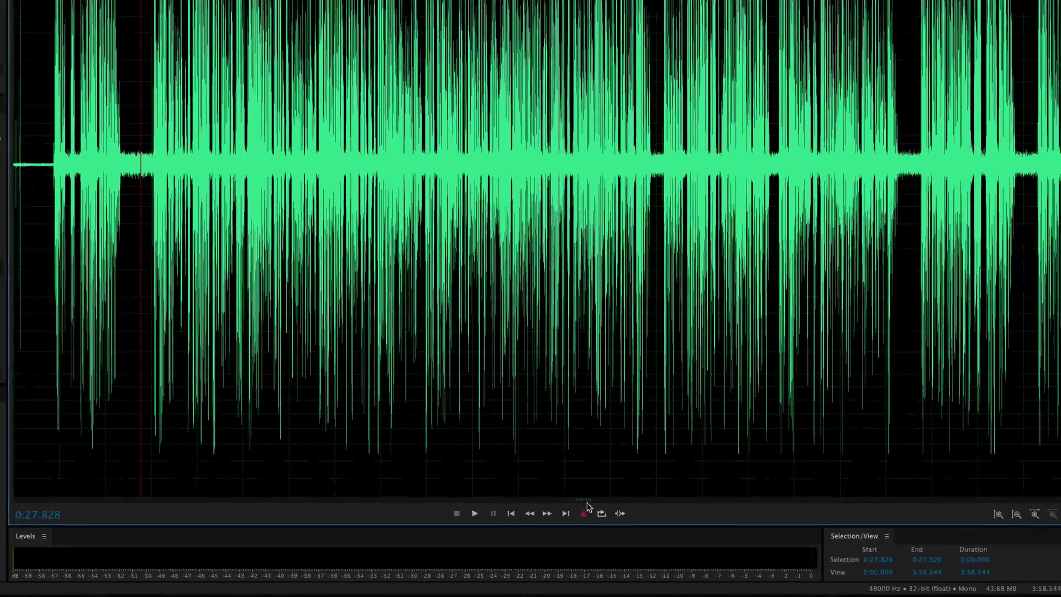
# Reveal the spectral frequency display beneath the waveform and enlarge it to inspect the dark gaps.
pyautogui.moveTo(582, 499); pyautogui.dragTo(532, 0)
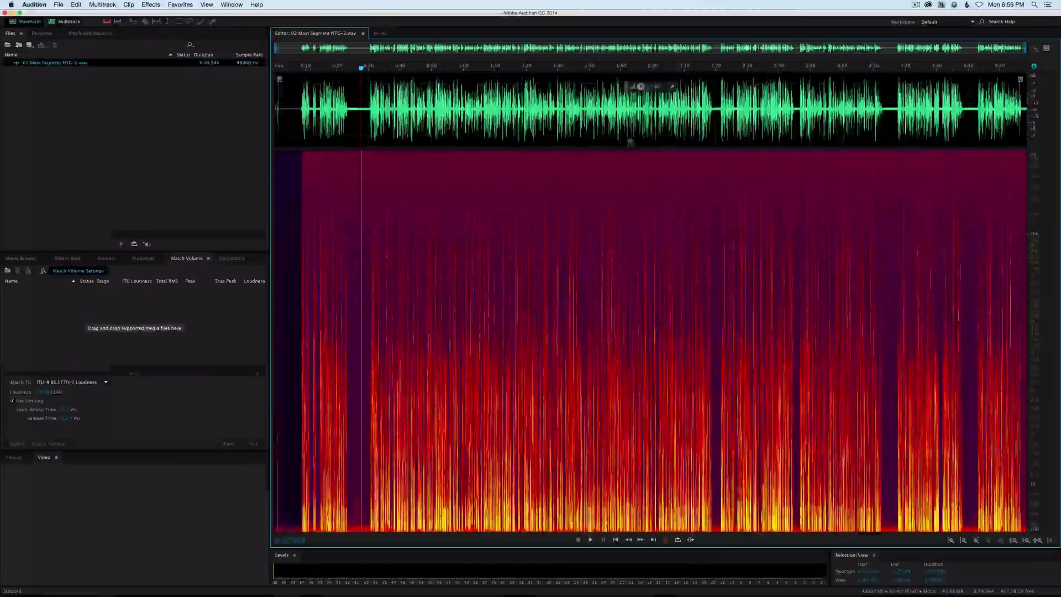
pyautogui.moveTo(630, 142); pyautogui.dragTo(644, 135)
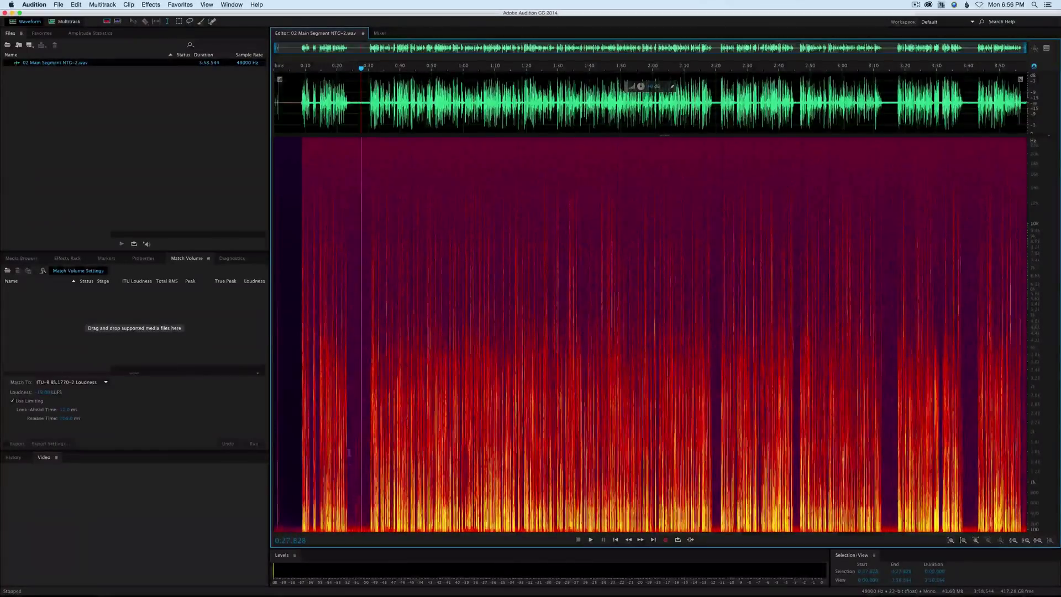
pyautogui.moveTo(357, 332)
pyautogui.mouseDown()
pyautogui.moveTo(369, 329)
pyautogui.moveTo(361, 327)
pyautogui.mouseUp()
pyautogui.click(350, 328)
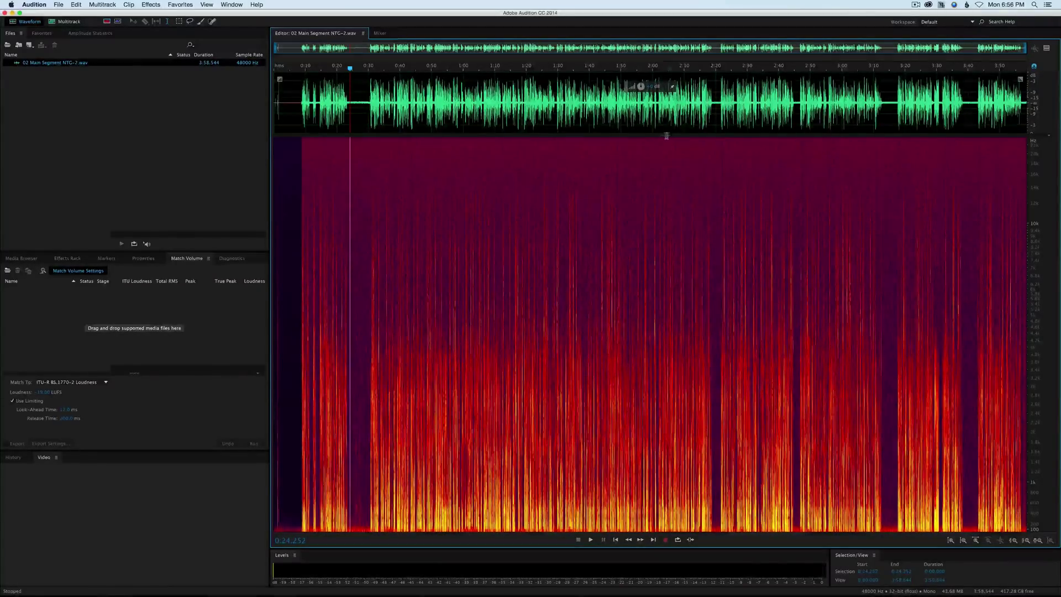
pyautogui.moveTo(664, 135); pyautogui.dragTo(665, 125)
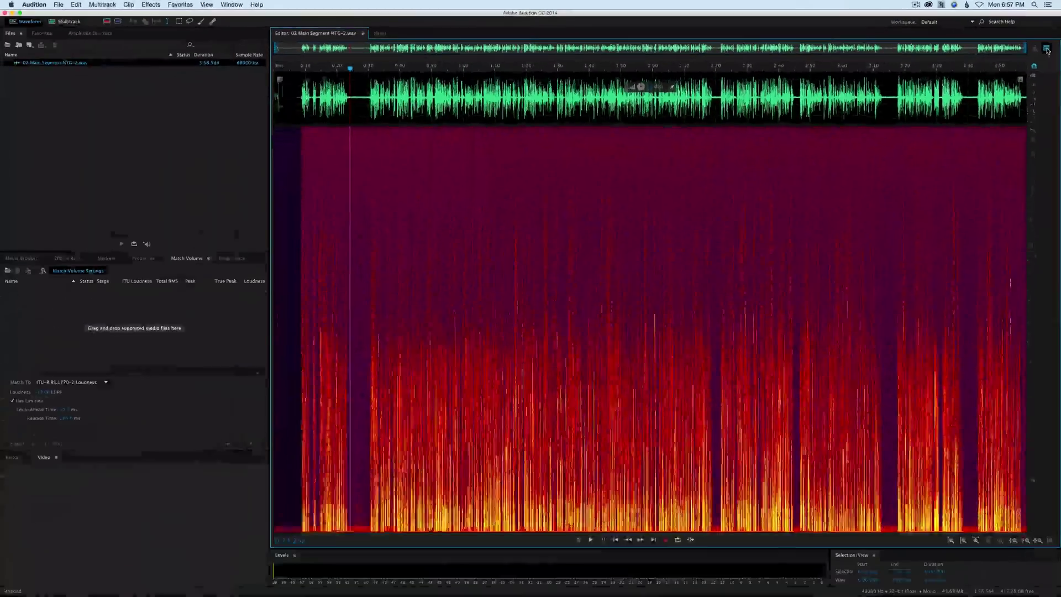
# Turn on the Preview Editor and reopen Effects > Noise Reduction / Restoration > Noise Reduction (process).
pyautogui.click(1031, 99)
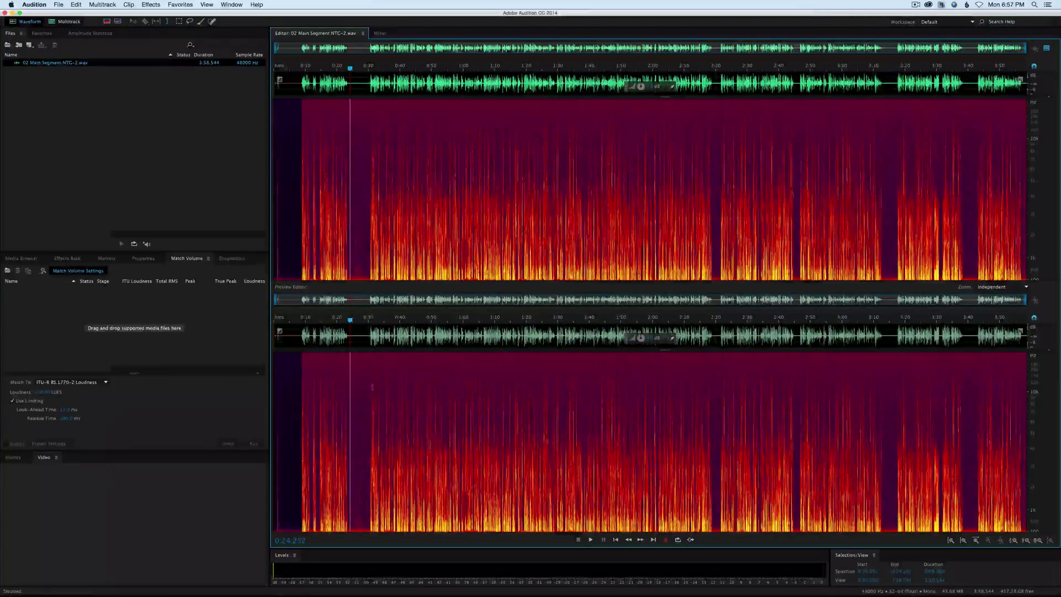
pyautogui.click(156, 6)
pyautogui.moveTo(262, 143)
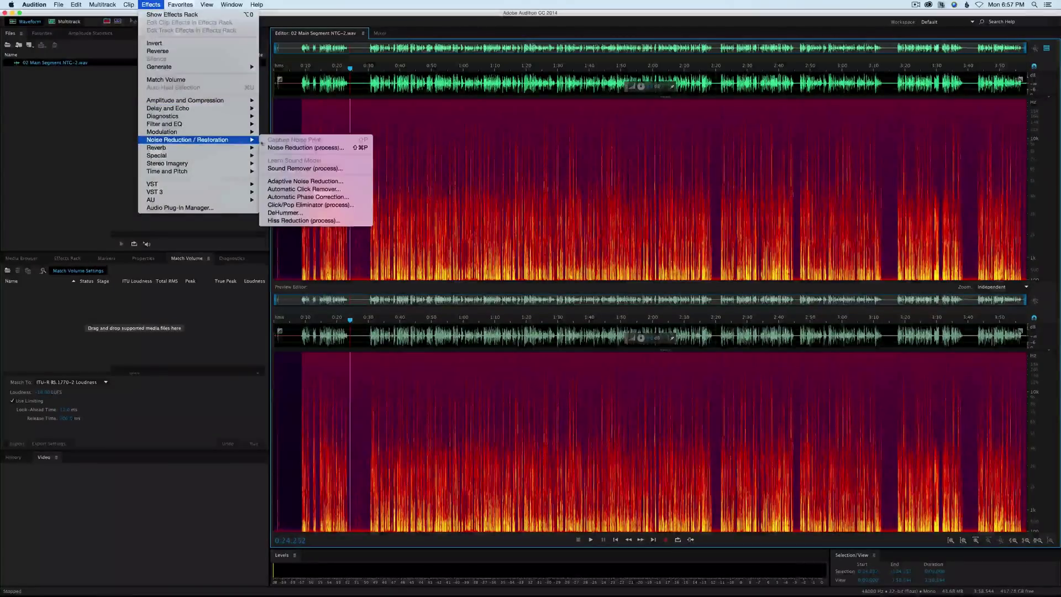
pyautogui.click(303, 148)
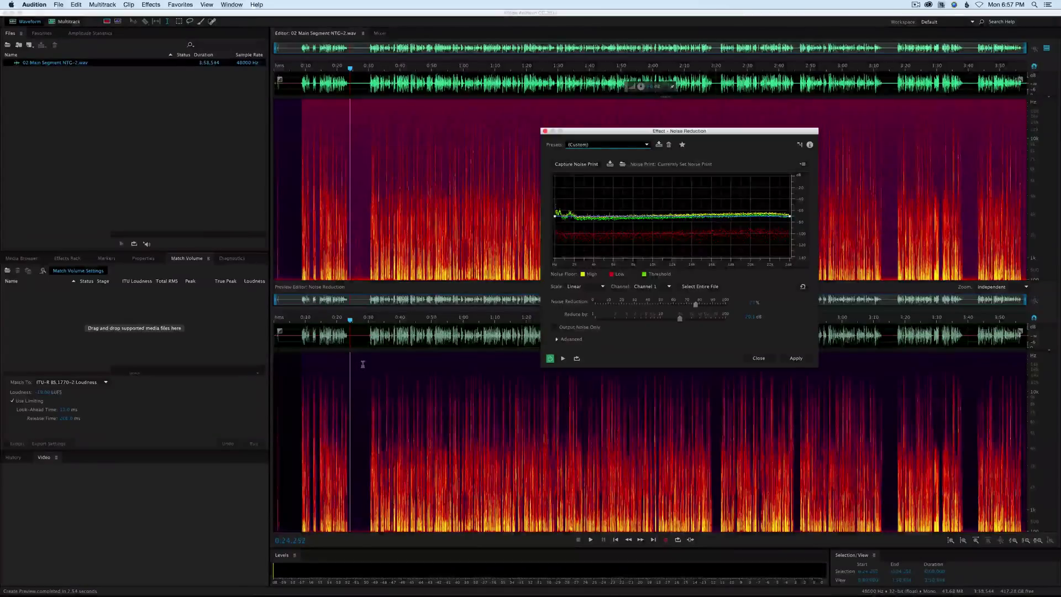
pyautogui.press('space')
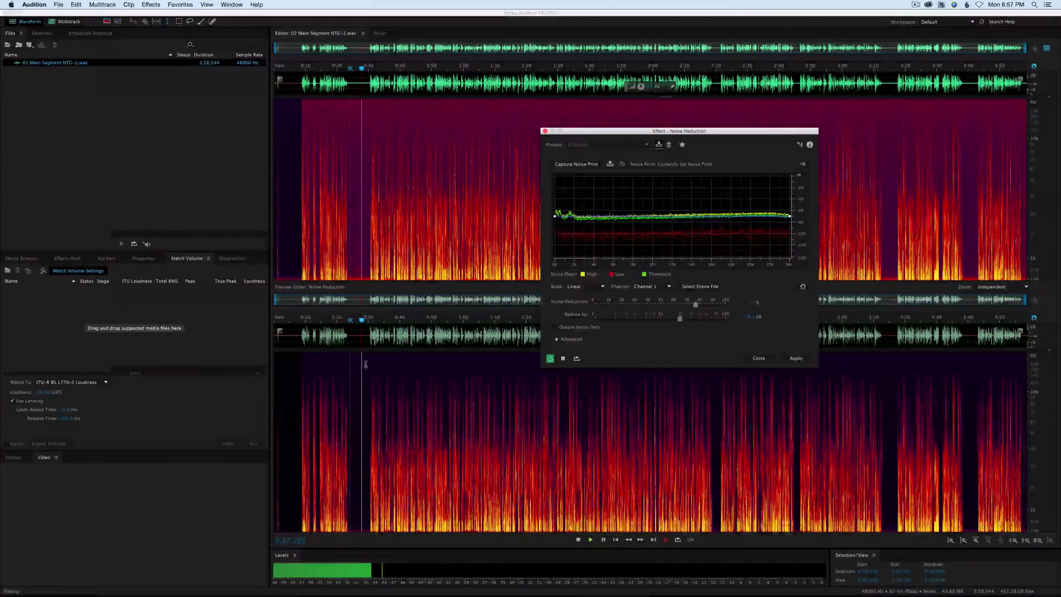
pyautogui.click(366, 364)
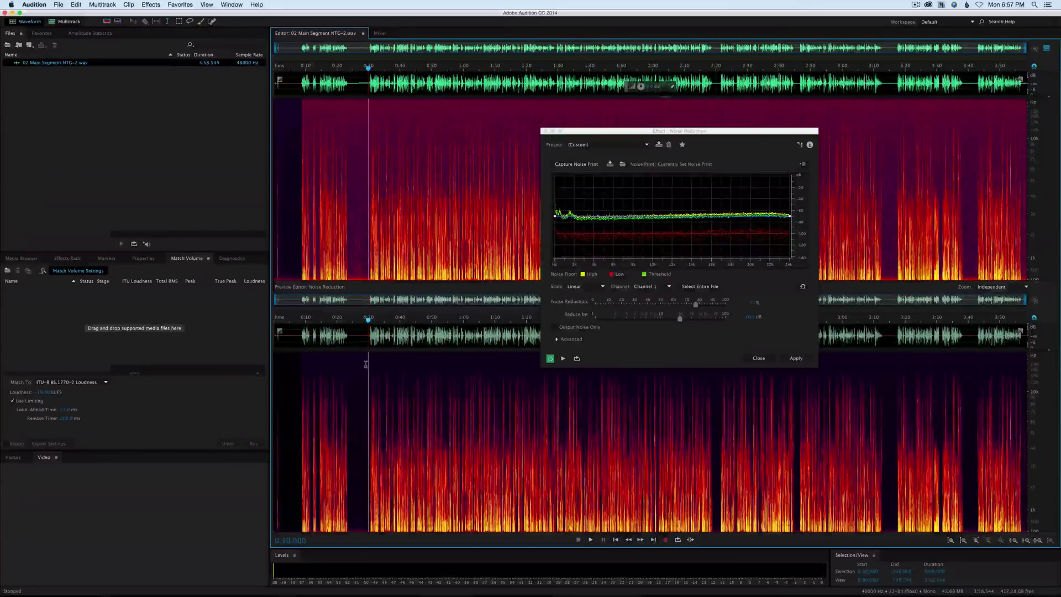
pyautogui.press('space')
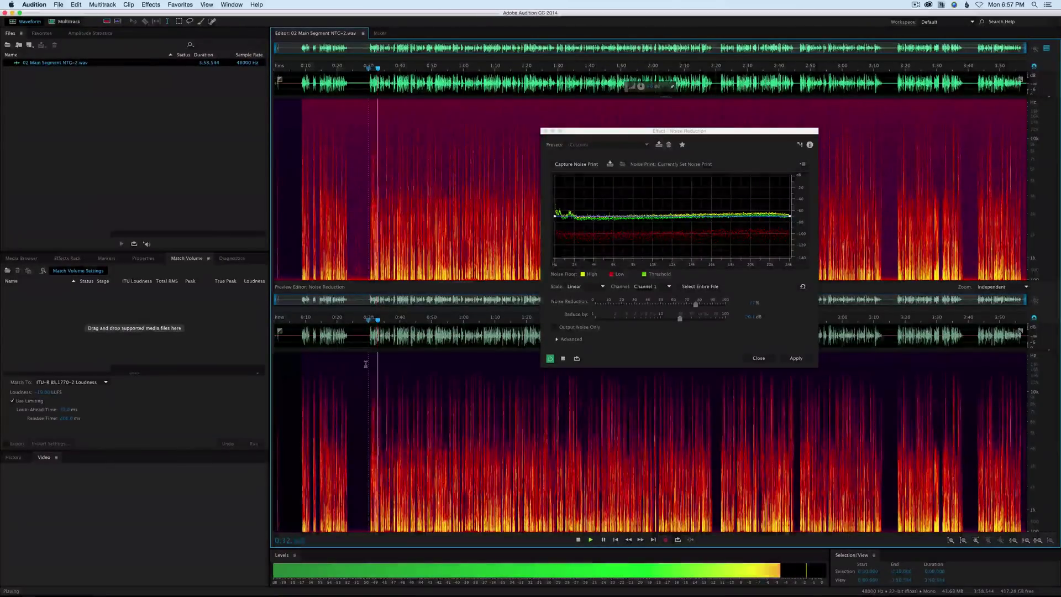
pyautogui.press('space')
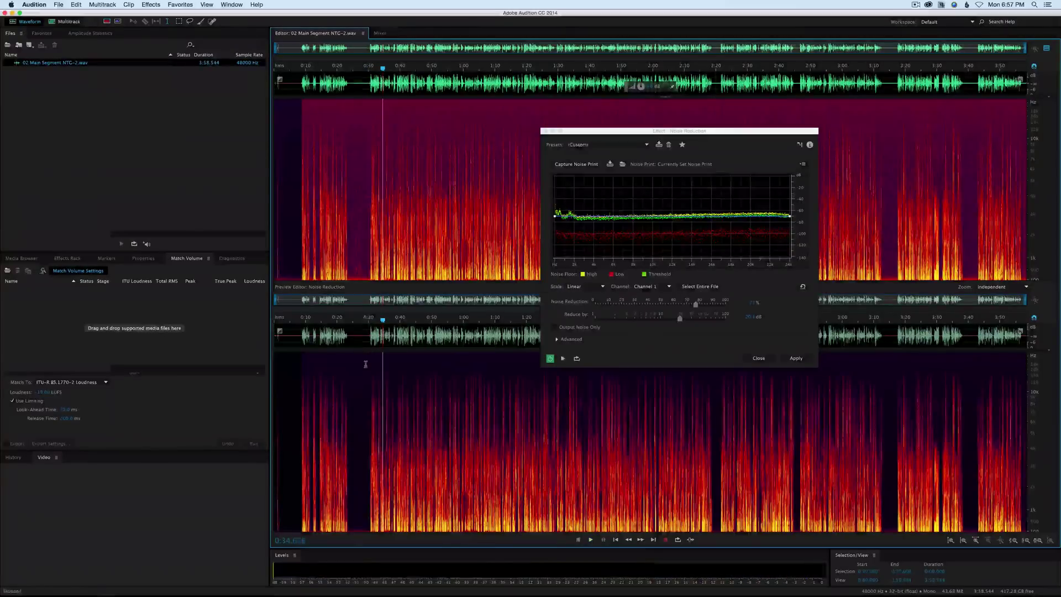